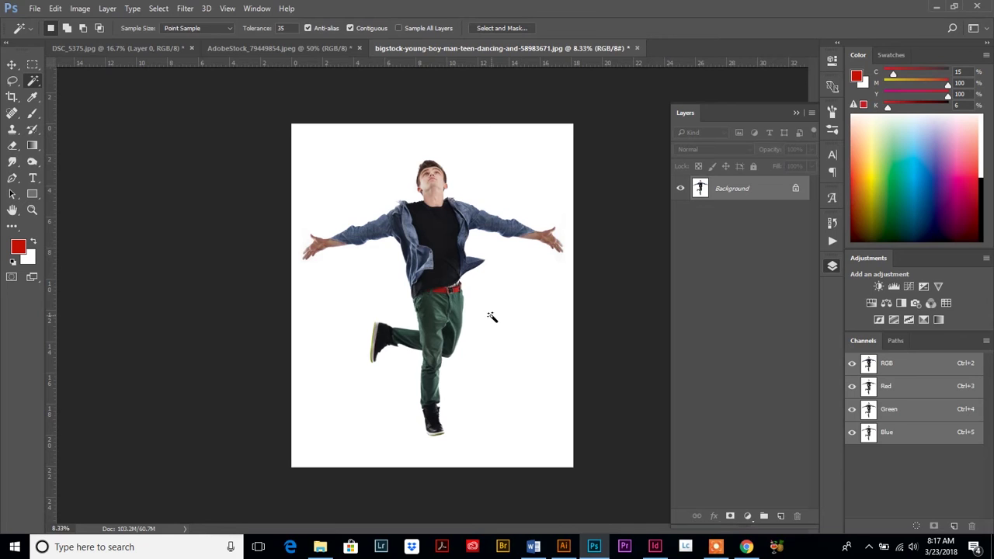
Unlock the background as Layer 0, delete the white with the Magic Wand, and nudge the dancer.
double_click(736, 193)
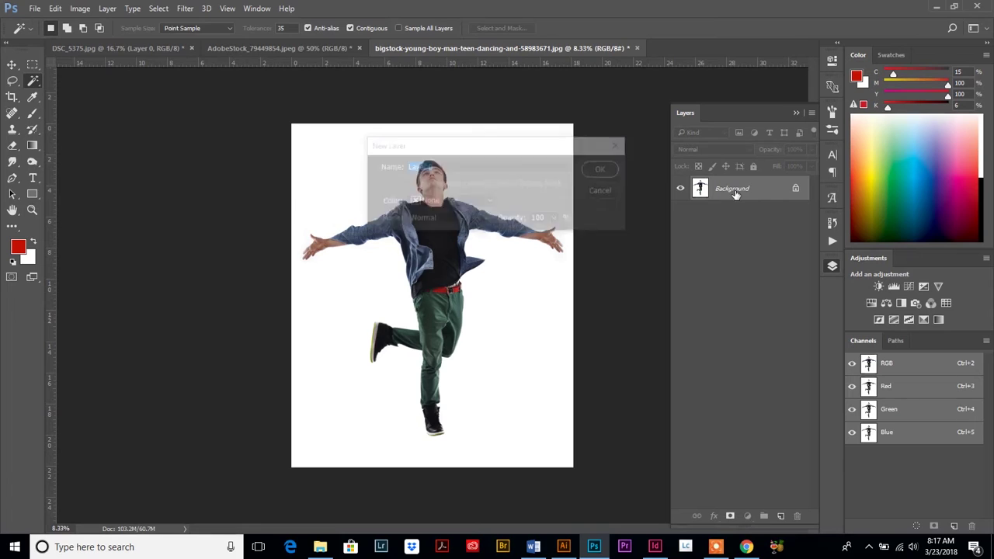
click(603, 170)
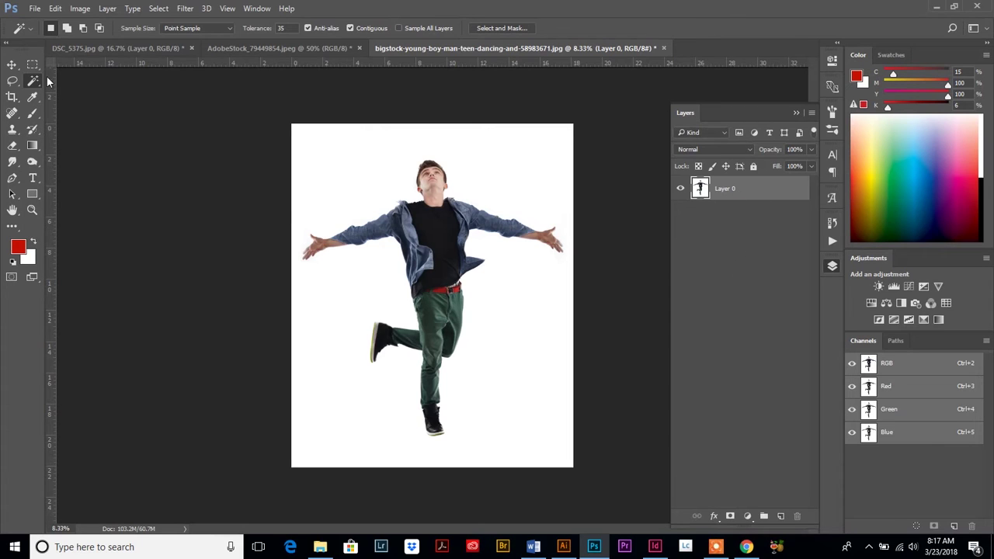
click(327, 338)
key(Delete)
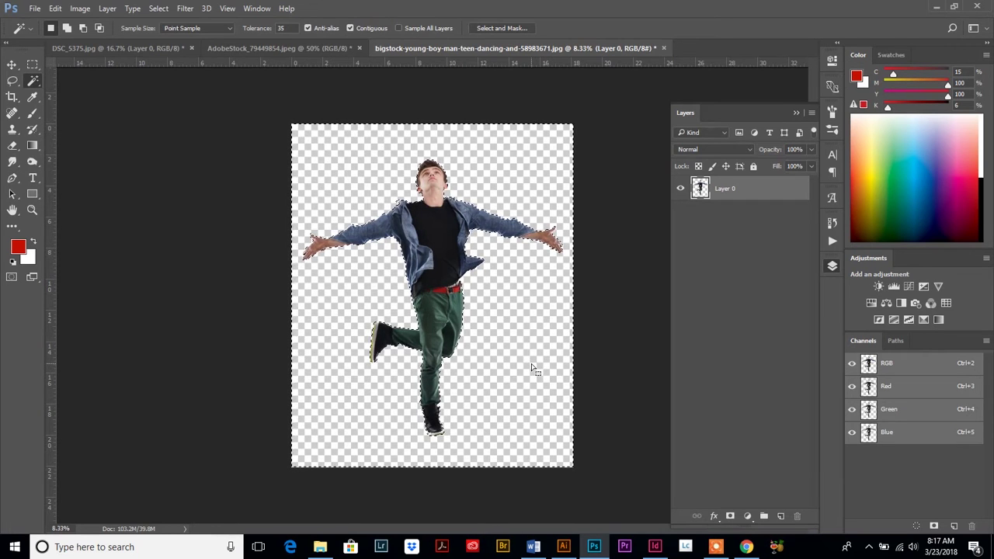
key(ctrl+d)
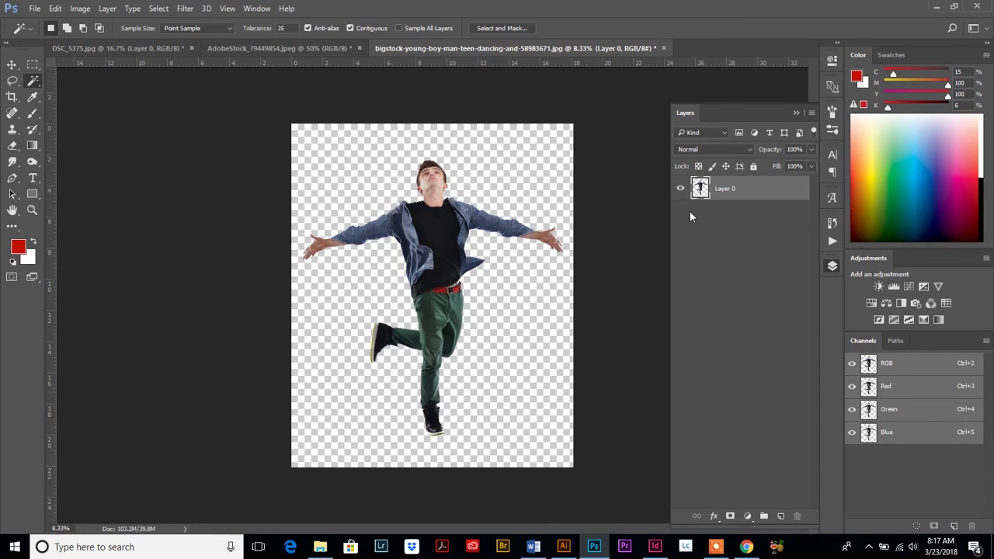
click(12, 65)
mouse_move(431, 263)
mouse_down()
mouse_move(388, 252)
mouse_move(458, 264)
mouse_move(417, 246)
mouse_move(433, 247)
mouse_up()
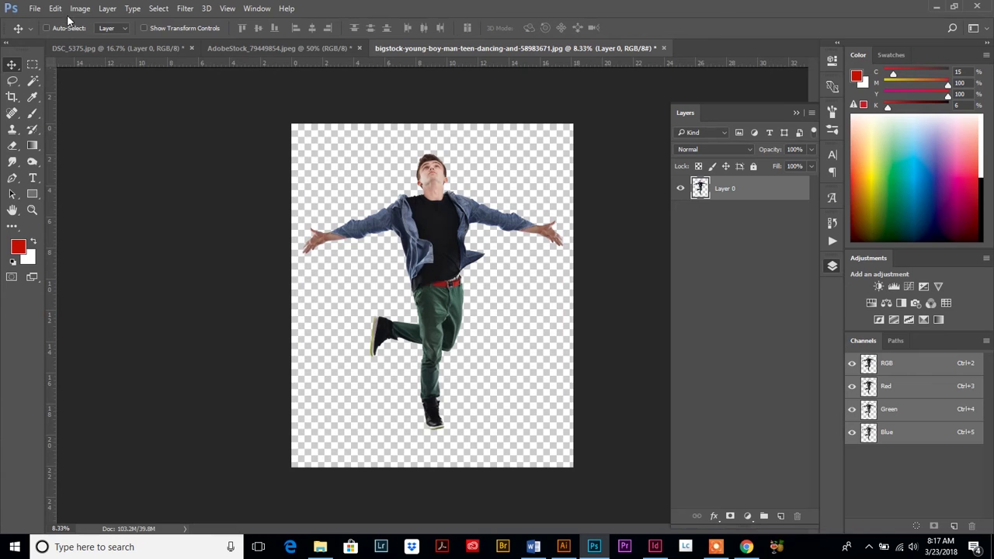
Start Puppet Warp on the dancer with Show Mesh turned on.
click(56, 9)
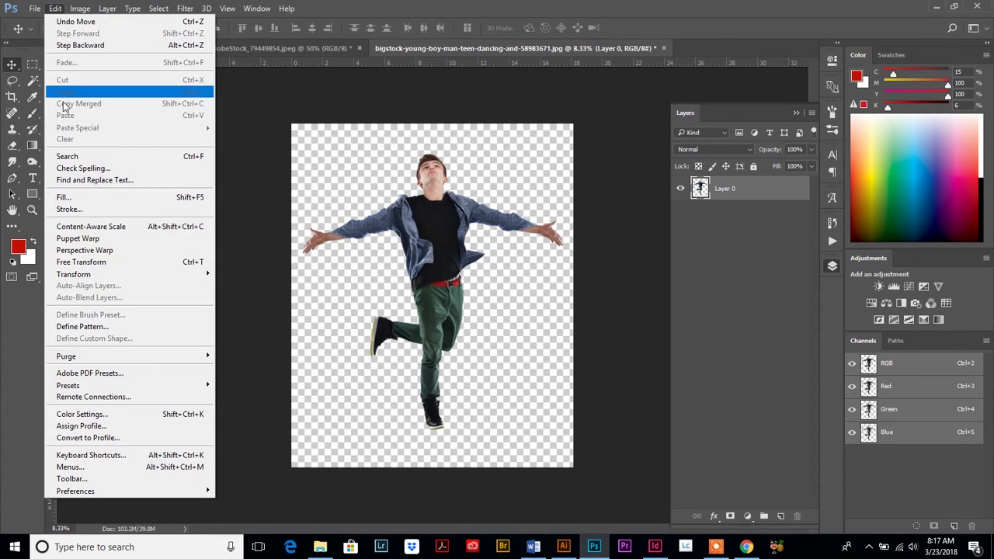
click(78, 240)
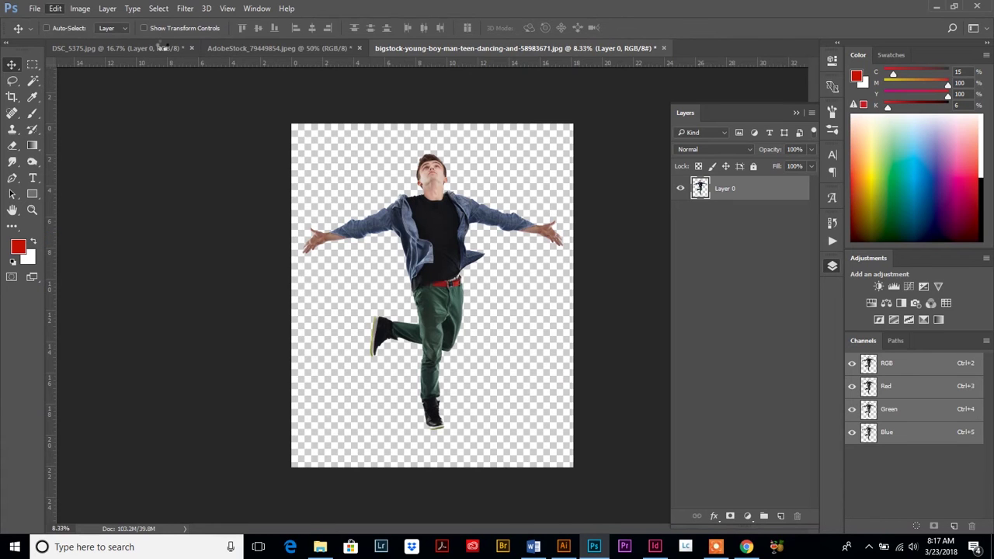
click(273, 28)
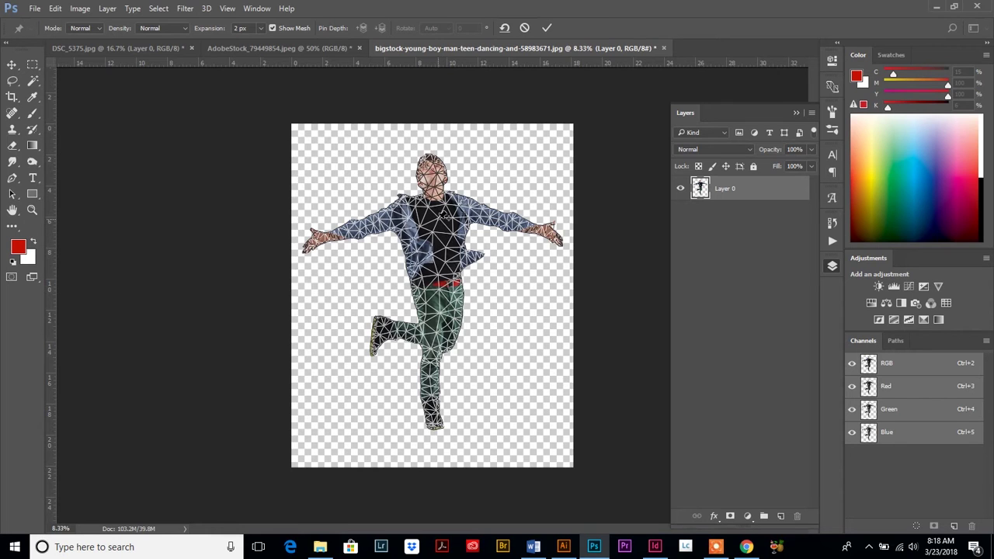
Pin the dancer's chest, both hands, head, torso, knee and foot.
click(441, 222)
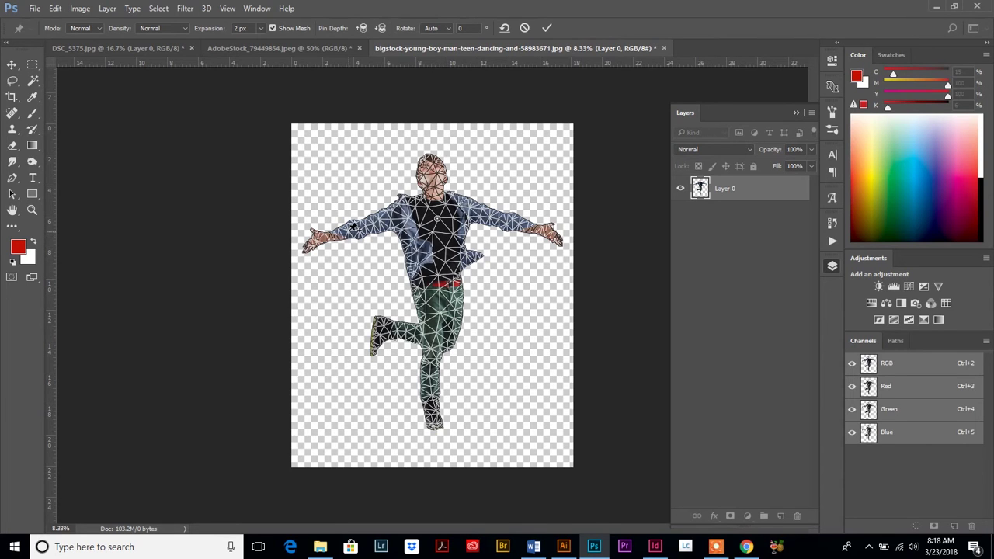
click(312, 233)
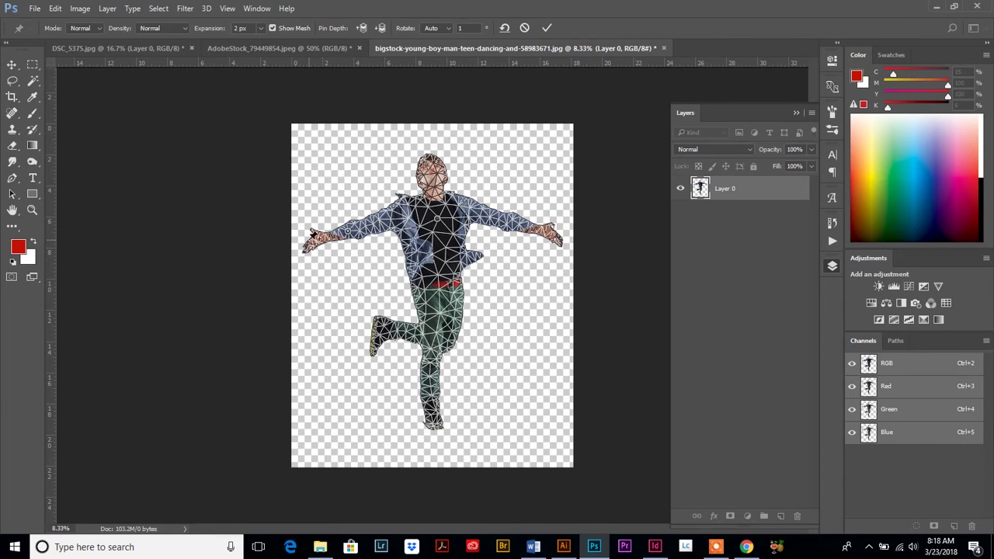
click(430, 175)
click(535, 226)
click(440, 266)
click(385, 328)
click(434, 421)
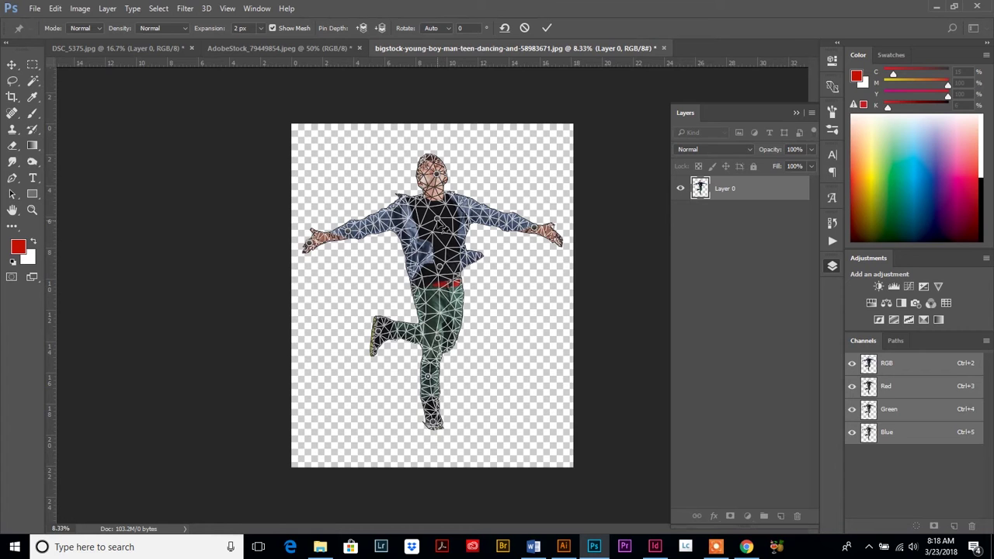
Hide the mesh and drag both hand pins upward to raise the dancer's arms.
drag(441, 223, 436, 163)
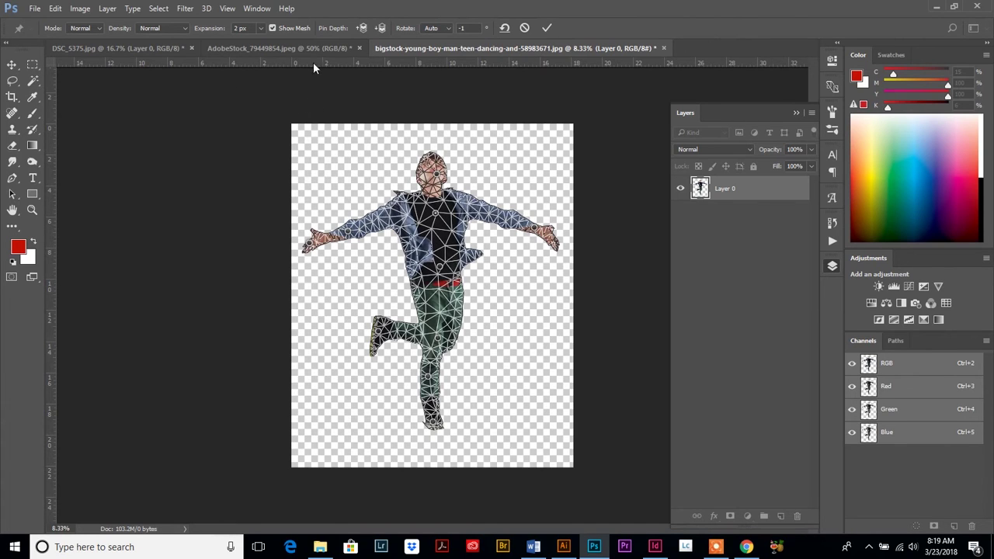
click(272, 28)
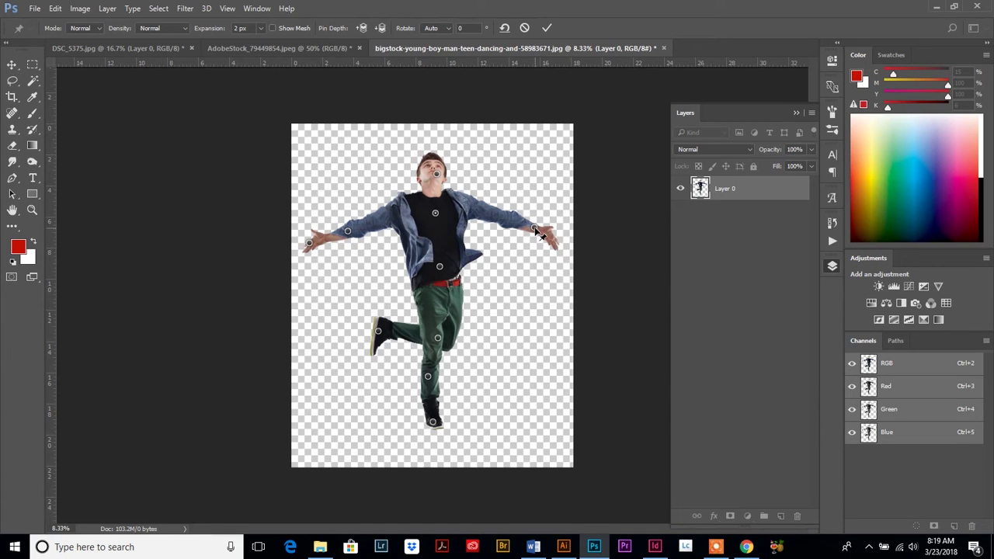
drag(534, 230, 534, 188)
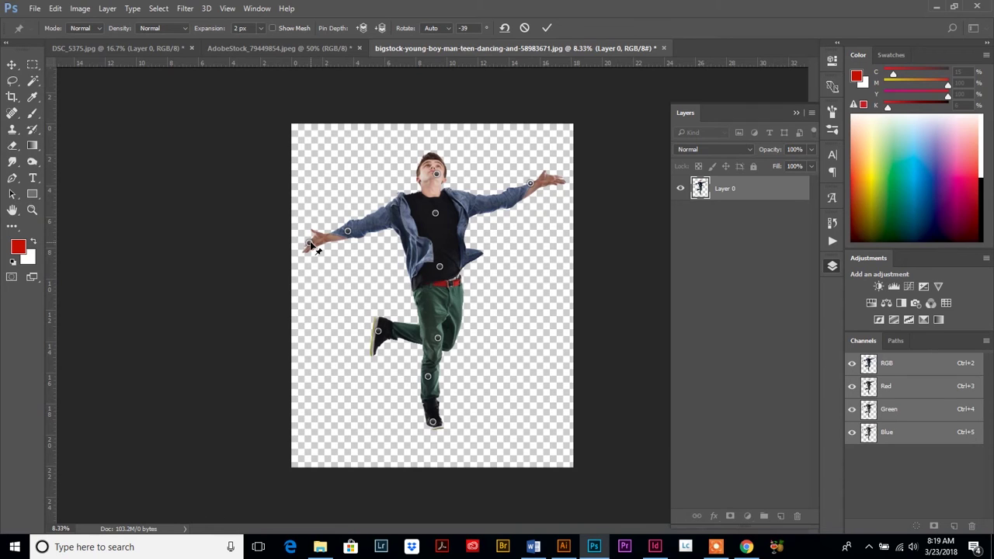
drag(310, 245, 308, 202)
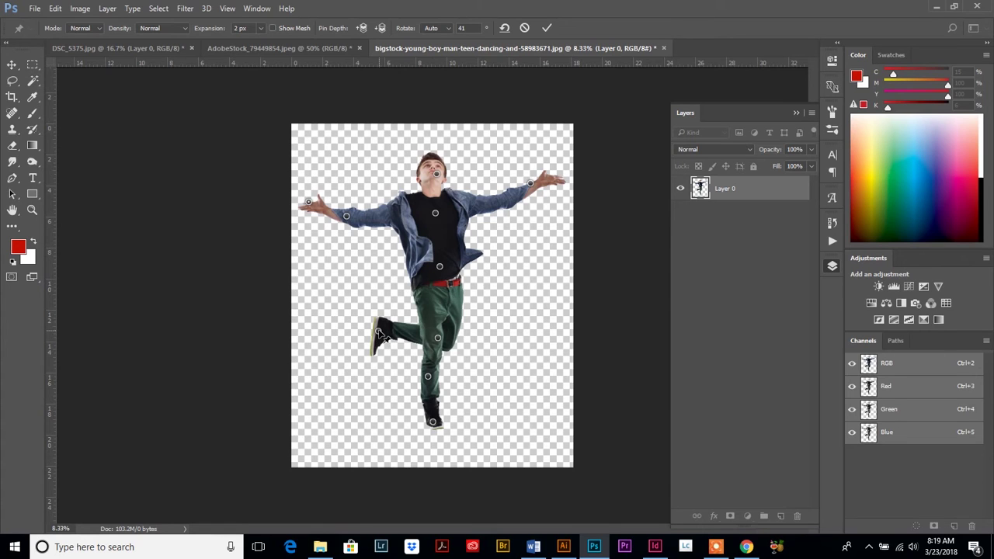
Drag the knee and foot pins to re-pose the dancer's raised leg.
drag(378, 332, 376, 356)
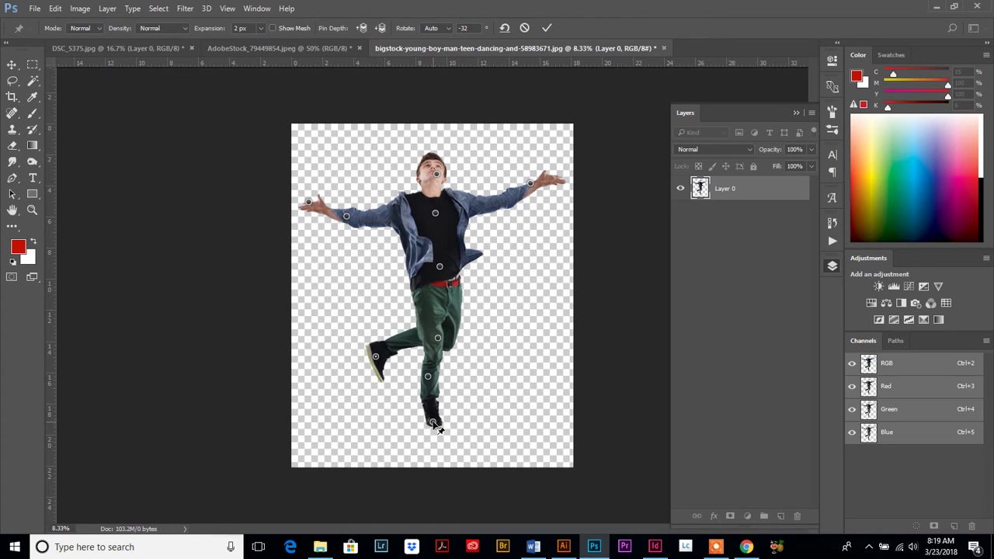
mouse_move(434, 424)
mouse_down()
mouse_move(466, 414)
mouse_move(468, 423)
mouse_move(424, 425)
mouse_move(435, 419)
mouse_up()
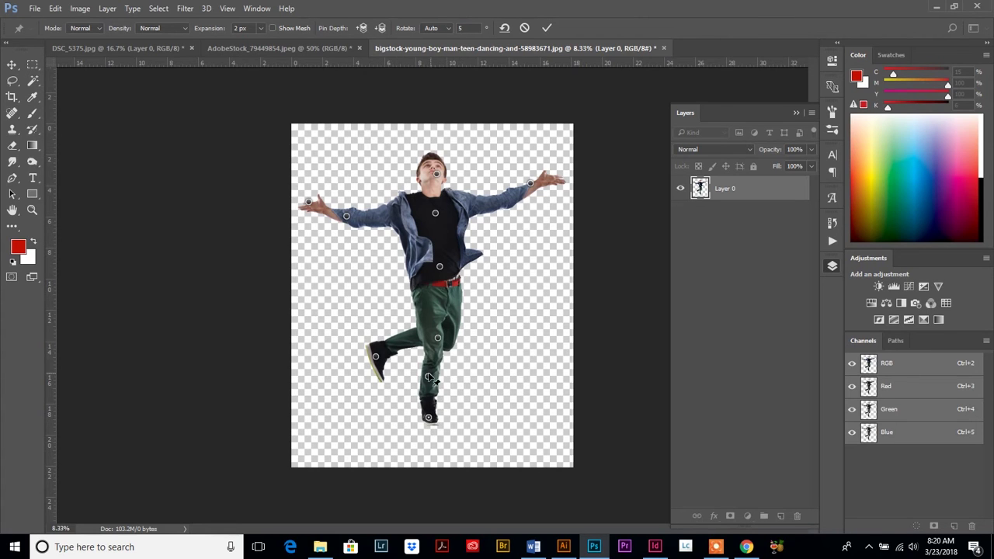
mouse_move(428, 377)
mouse_down()
mouse_move(440, 372)
mouse_move(433, 380)
mouse_up()
drag(377, 359, 371, 354)
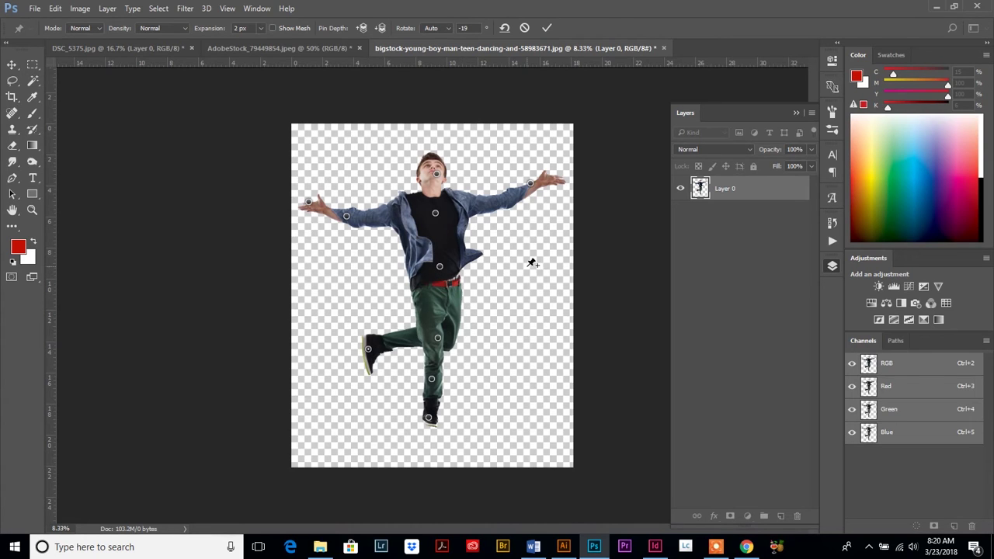
Switch to the man's portrait and zoom out to see the whole face.
click(281, 48)
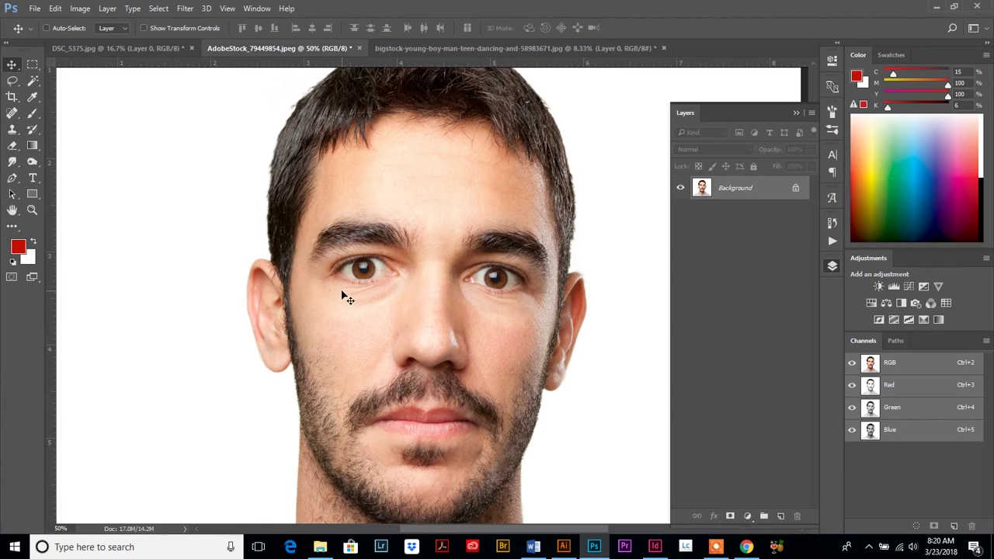
click(32, 211)
alt+click(473, 313)
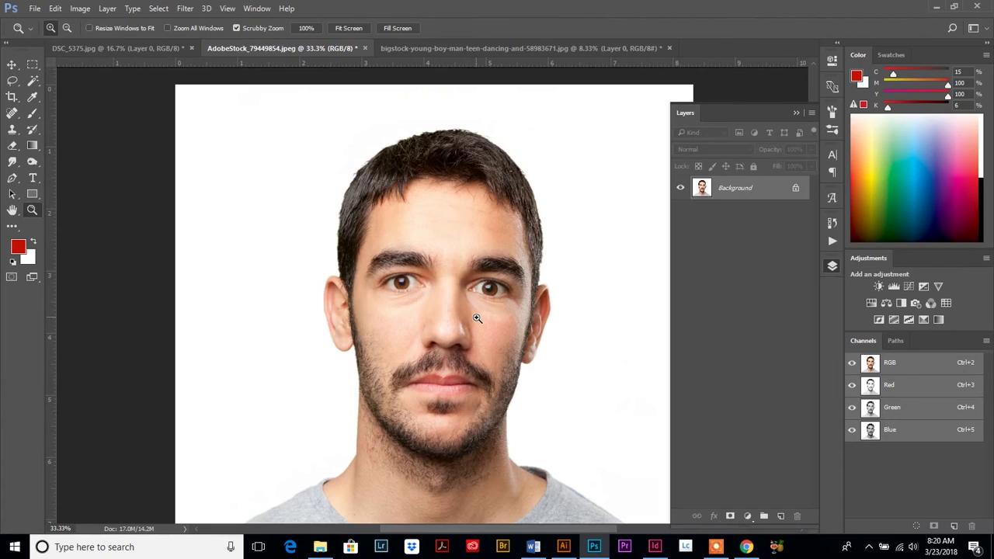
scroll(481, 323, down, 1)
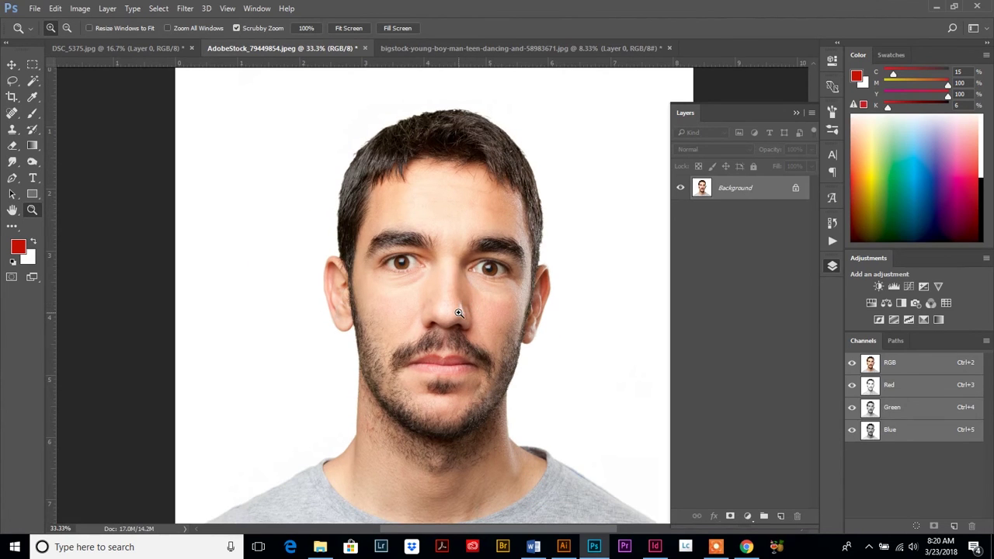
Convert the background to Layer 0, delete its white with Magic Wand, and start Puppet Warp.
double_click(732, 191)
click(600, 171)
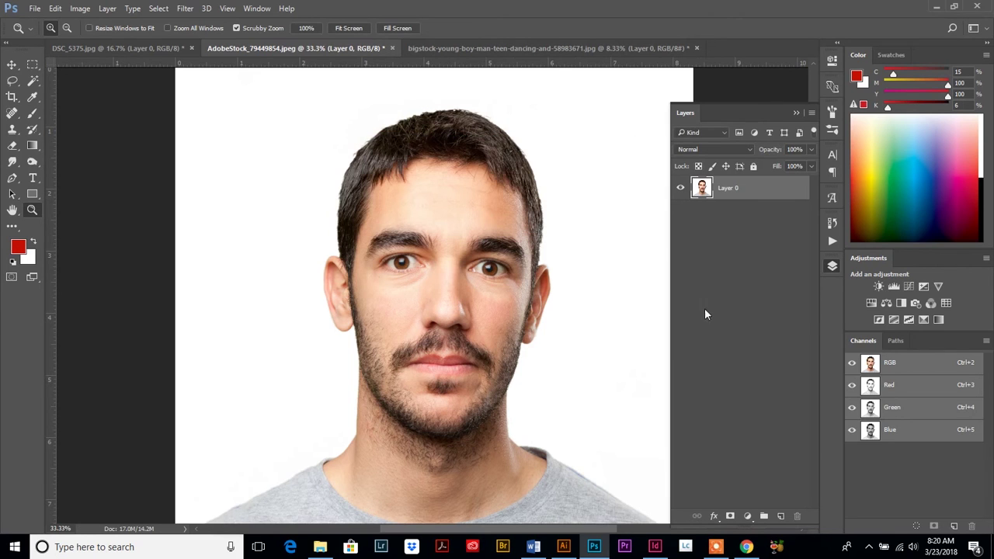
click(33, 81)
click(278, 384)
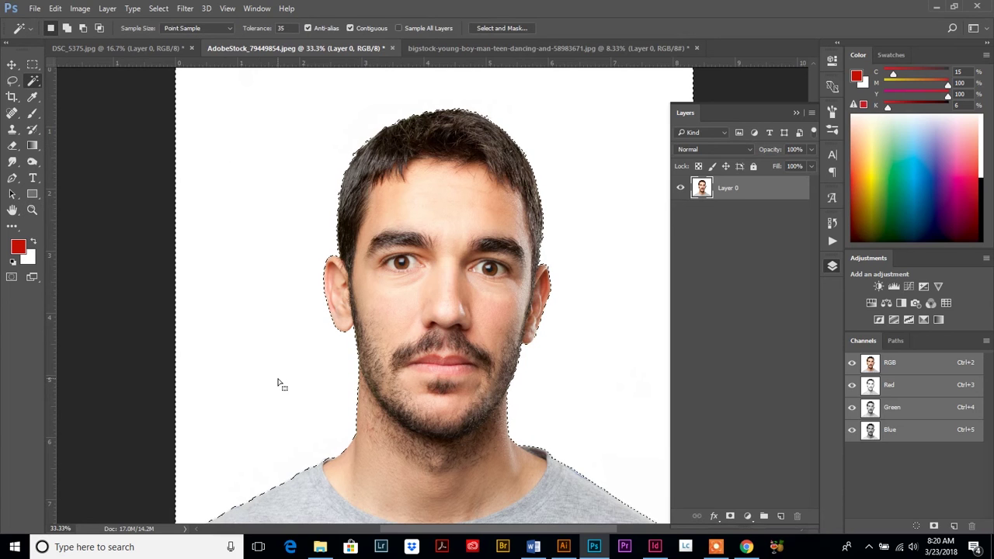
key(Delete)
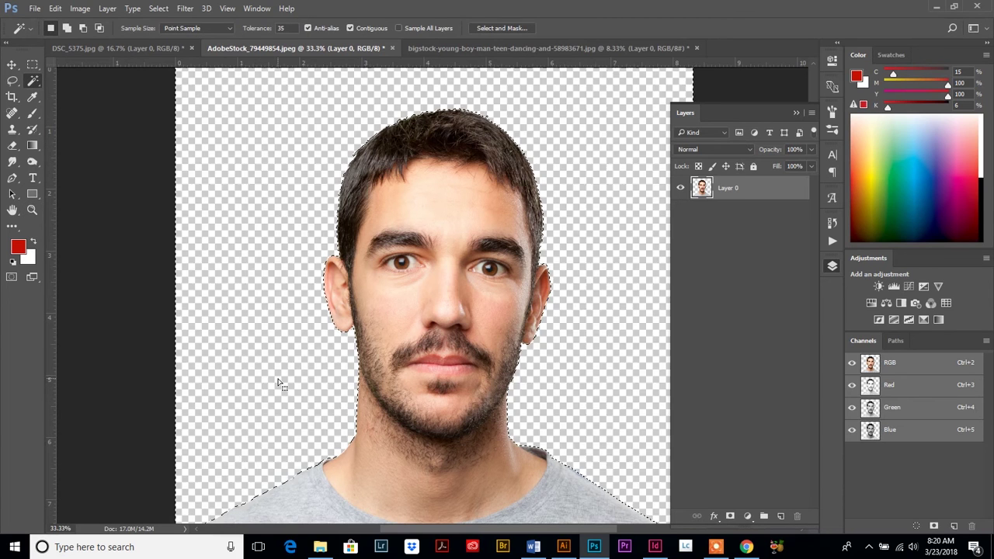
key(ctrl+d)
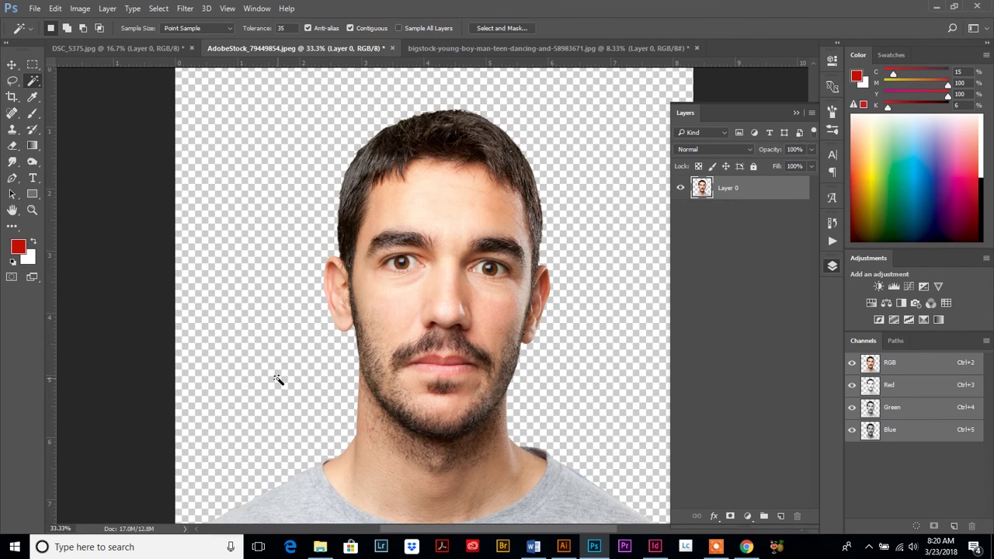
click(55, 9)
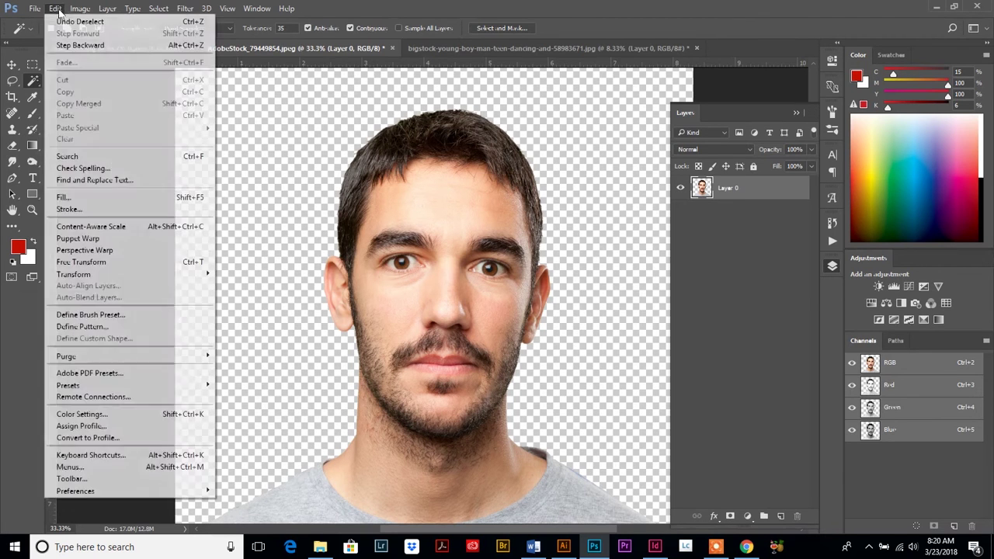
click(92, 238)
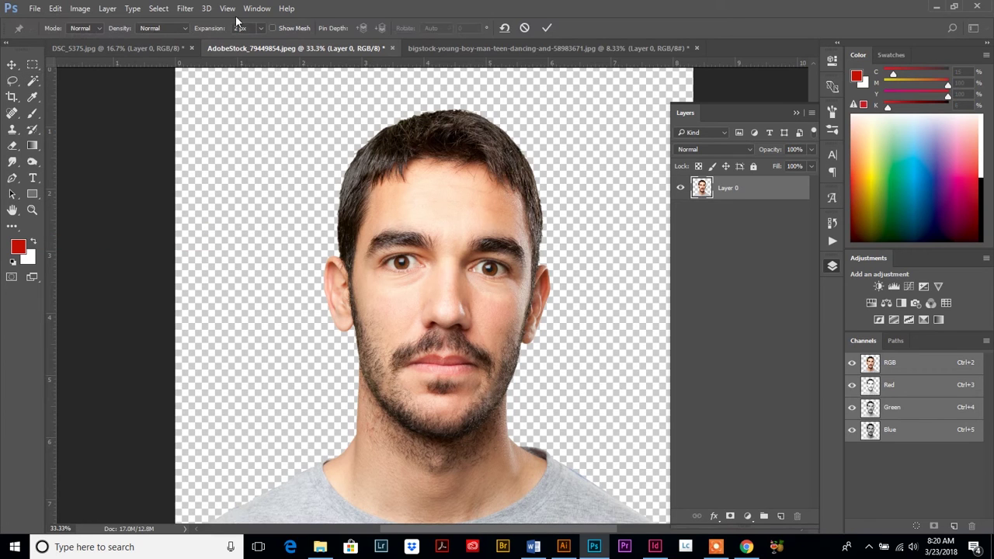
Toggle the mesh display and pin points across the man's forehead and hairline.
click(272, 27)
click(272, 27)
click(272, 28)
click(272, 28)
click(396, 238)
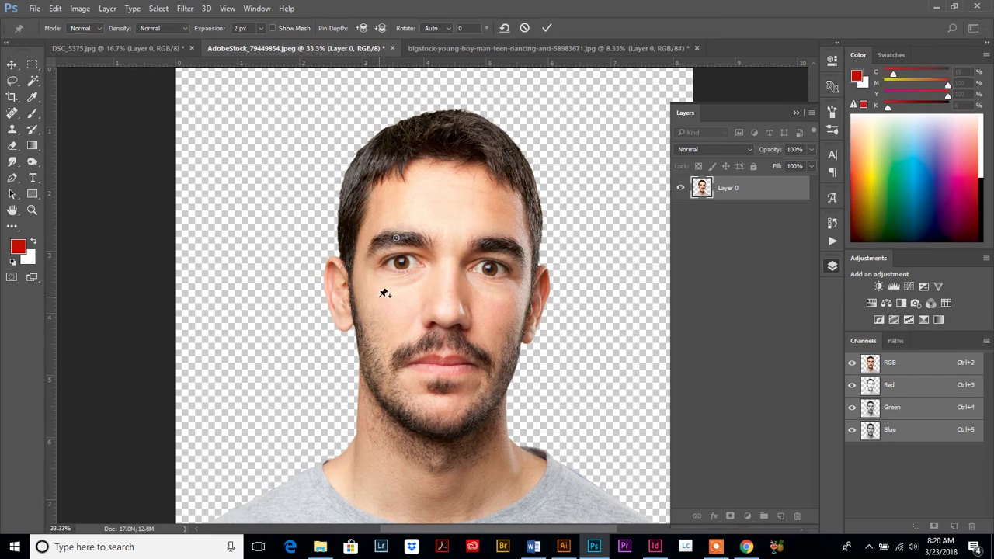
click(349, 257)
click(357, 220)
click(384, 212)
click(415, 214)
click(450, 234)
Pin between the eyebrows, near the brow, and below and beside the left eye.
click(441, 260)
click(437, 282)
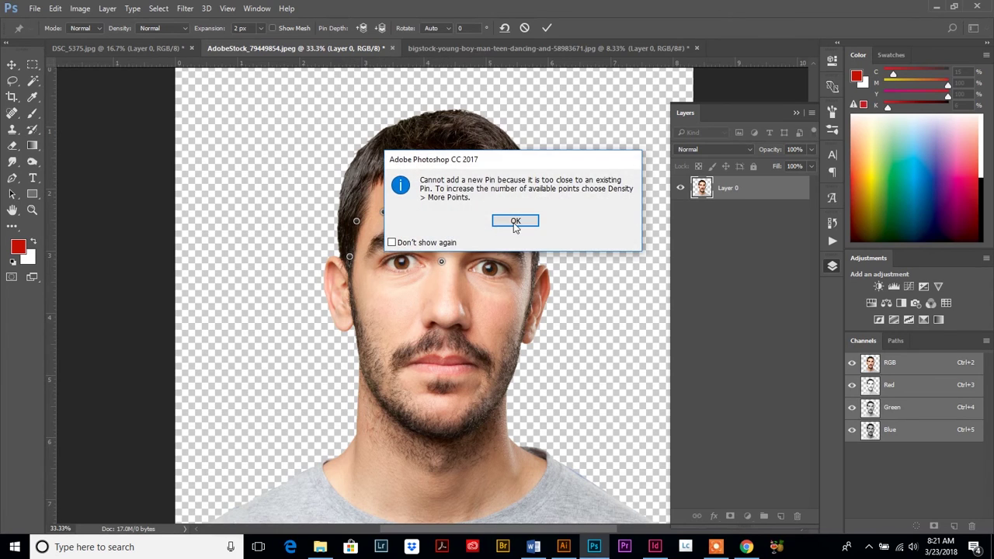
click(512, 224)
click(411, 282)
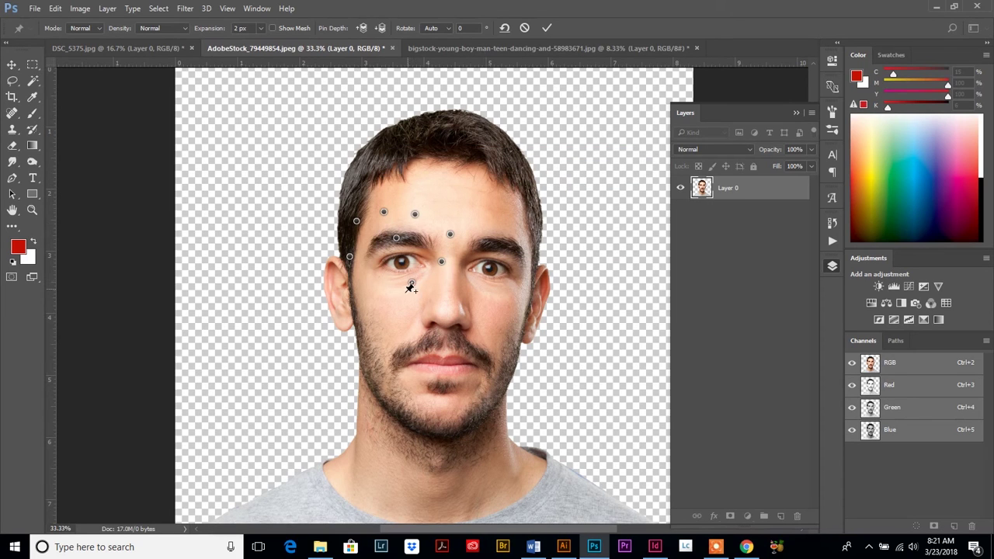
click(372, 282)
Apply the Puppet Warp and zoom in on the man's face.
click(32, 213)
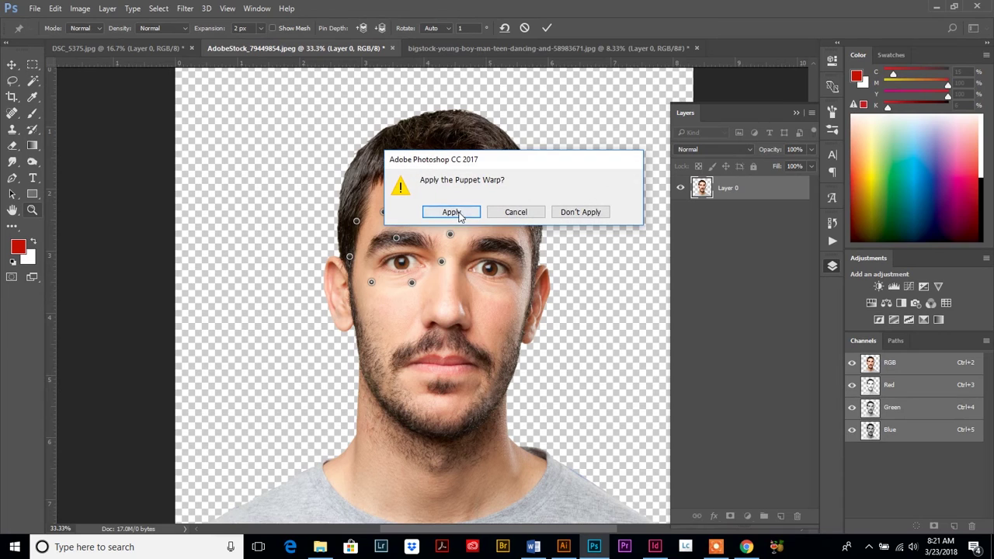
click(452, 213)
drag(417, 254, 445, 283)
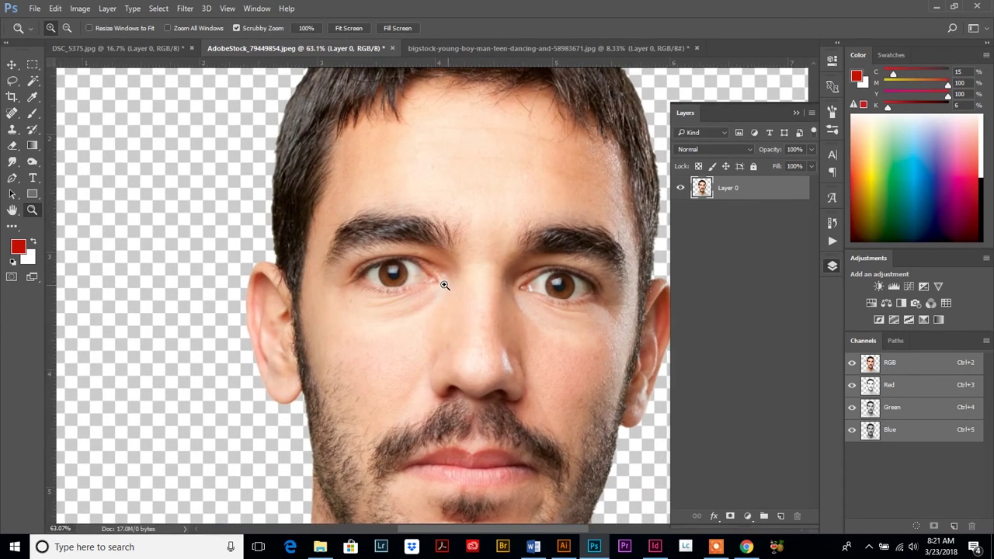
Start a new Puppet Warp and pin the left eyebrow and the forehead.
click(55, 8)
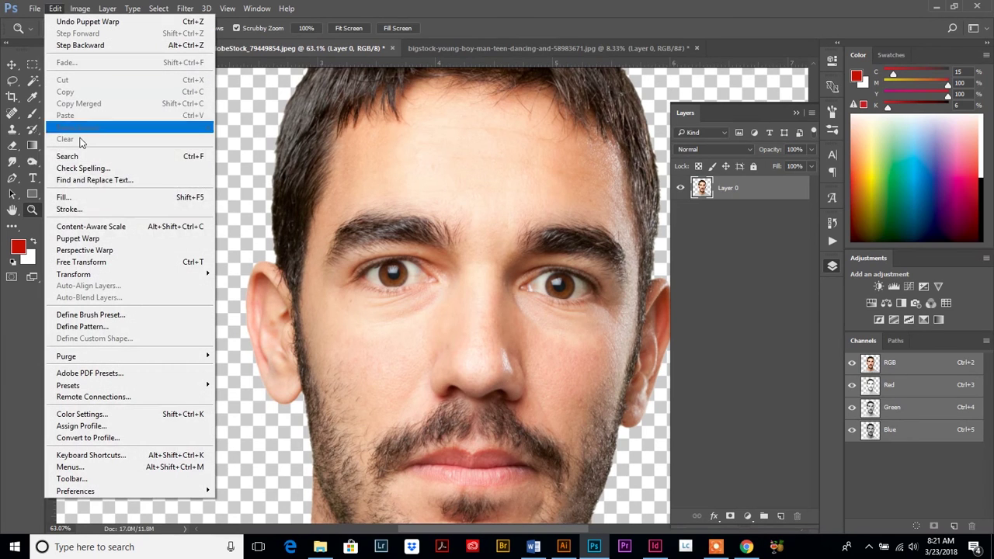
click(97, 238)
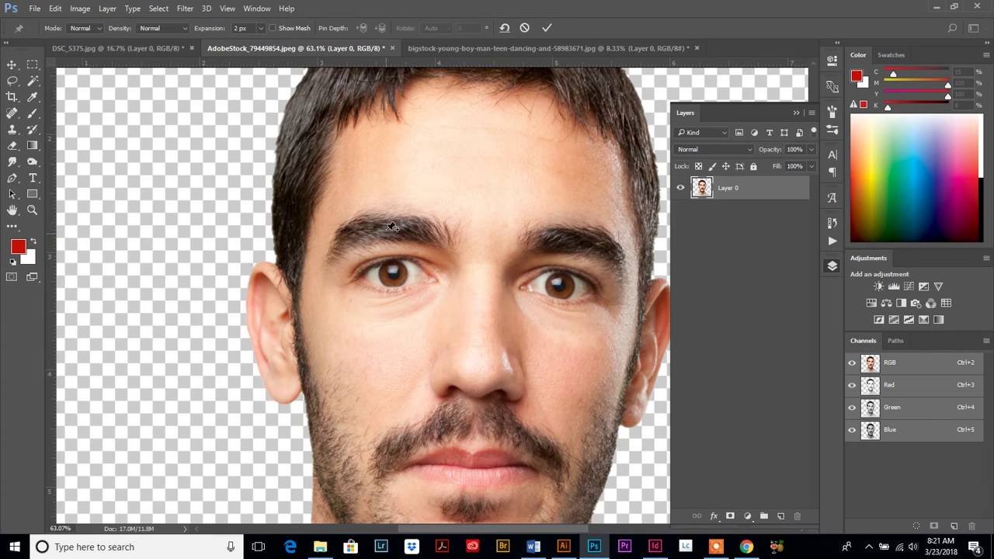
click(384, 228)
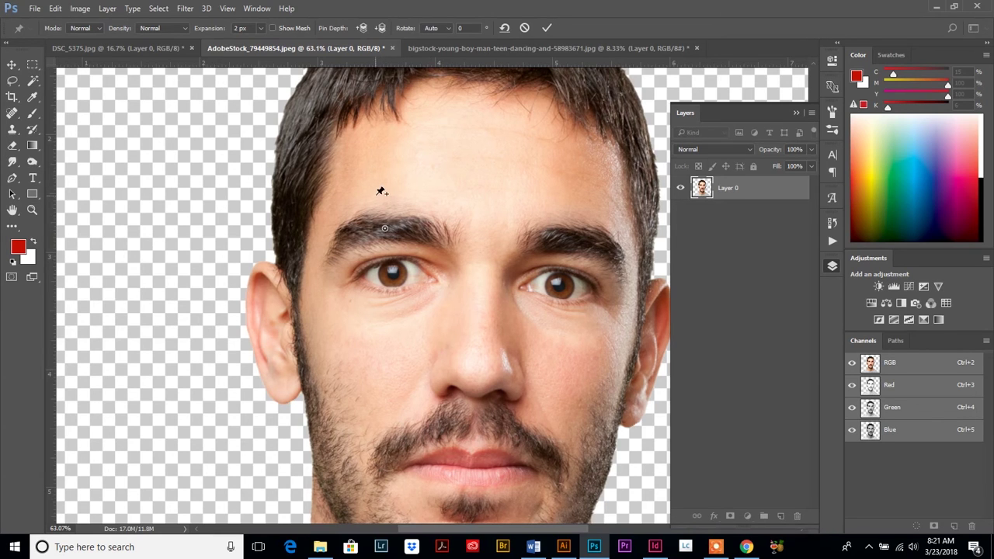
click(406, 195)
click(513, 220)
click(383, 172)
click(486, 203)
Pin beside the nose, on the left cheek, the face's left edge and temple.
click(480, 318)
click(389, 354)
click(313, 321)
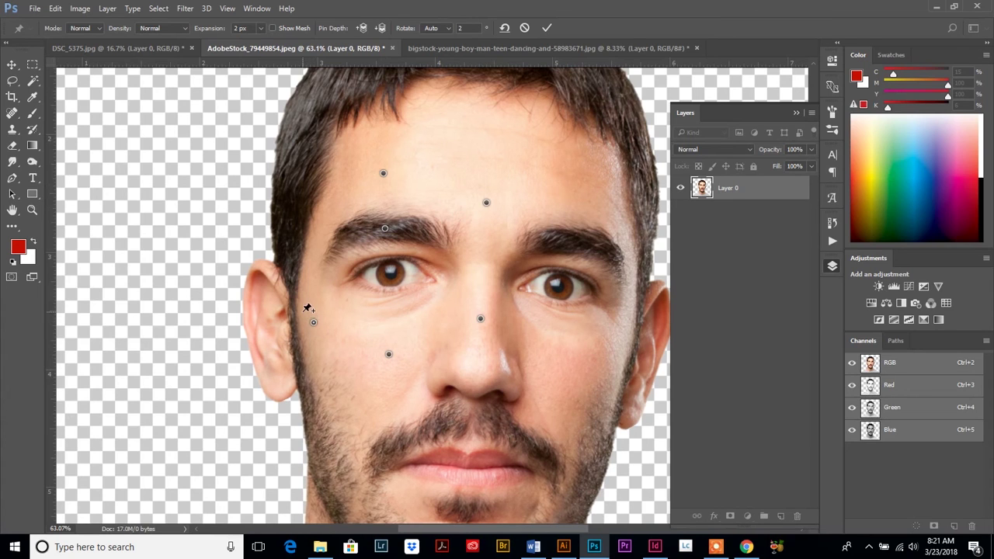
click(302, 311)
click(300, 227)
Drag the left eyebrow pin upward and apply the Puppet Warp.
drag(384, 229, 384, 214)
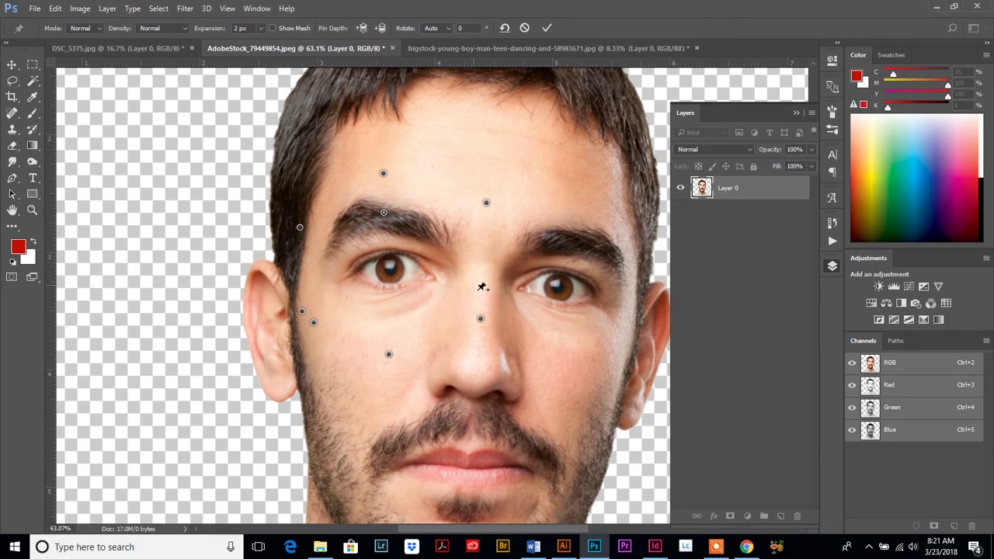
click(11, 64)
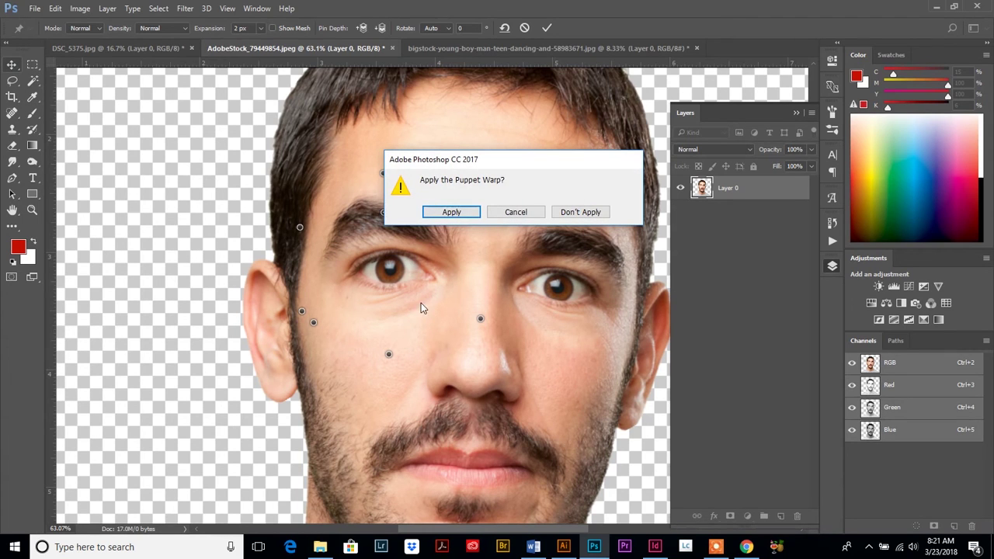
click(451, 212)
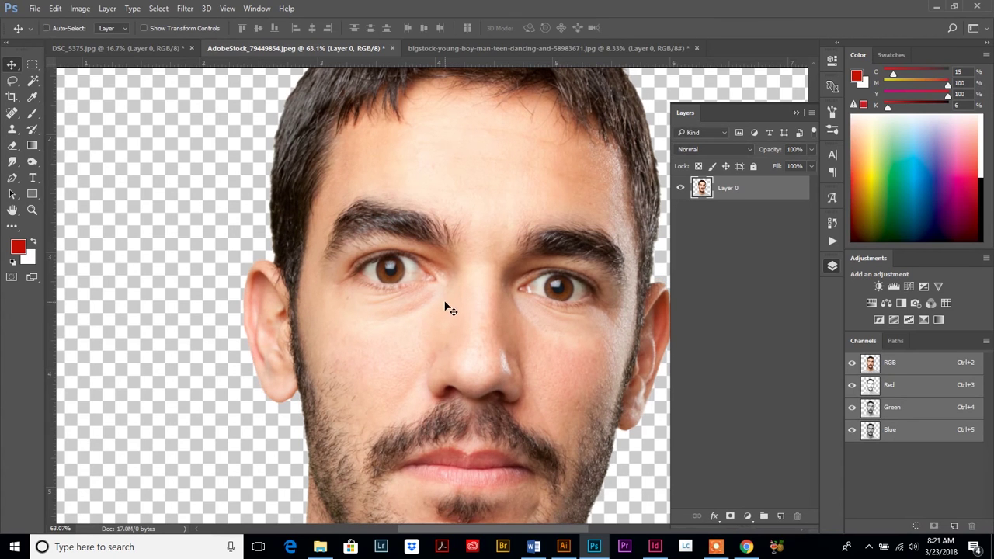
click(32, 209)
Zoom out and flip between the two Puppet Warp history states, ending on the eyebrow warp.
alt+click(522, 271)
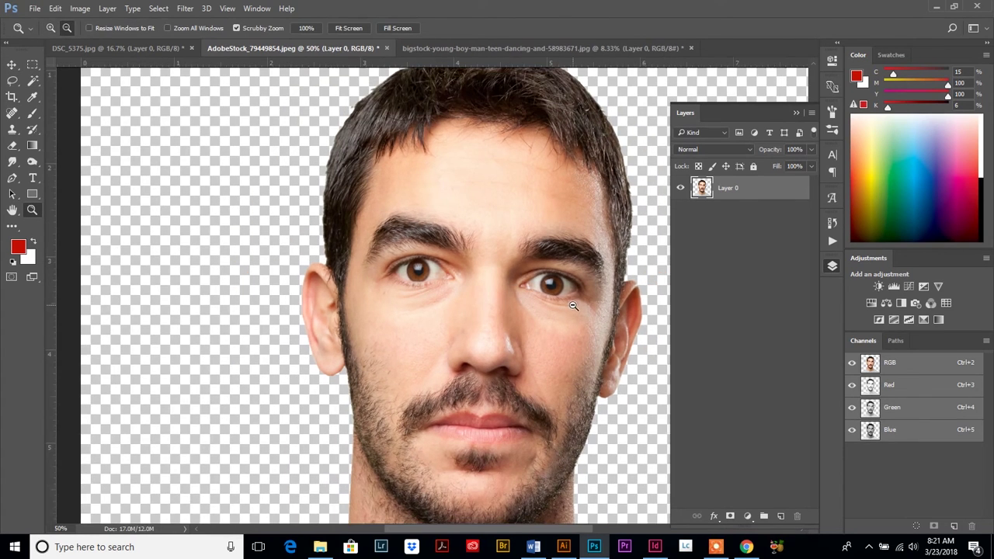
alt+click(573, 305)
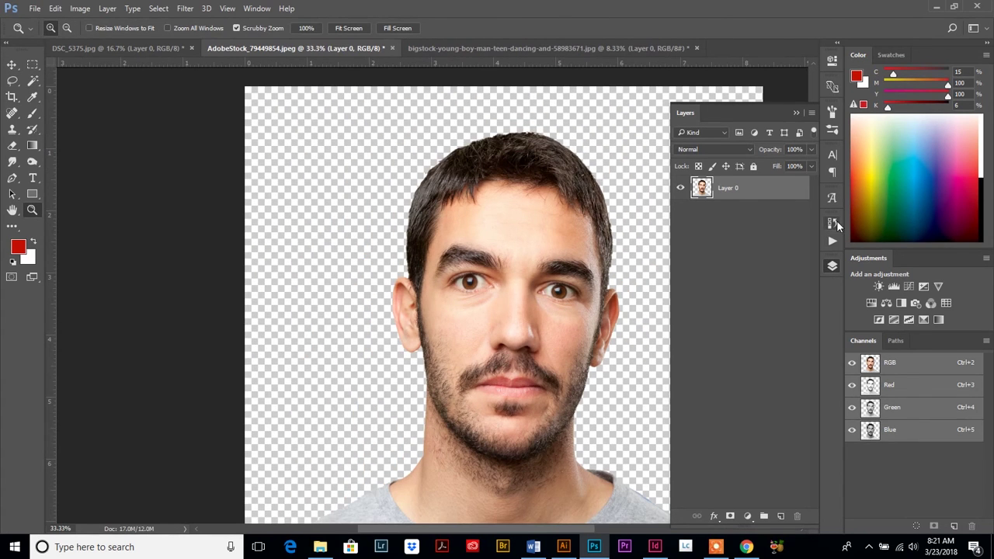
click(835, 225)
click(765, 214)
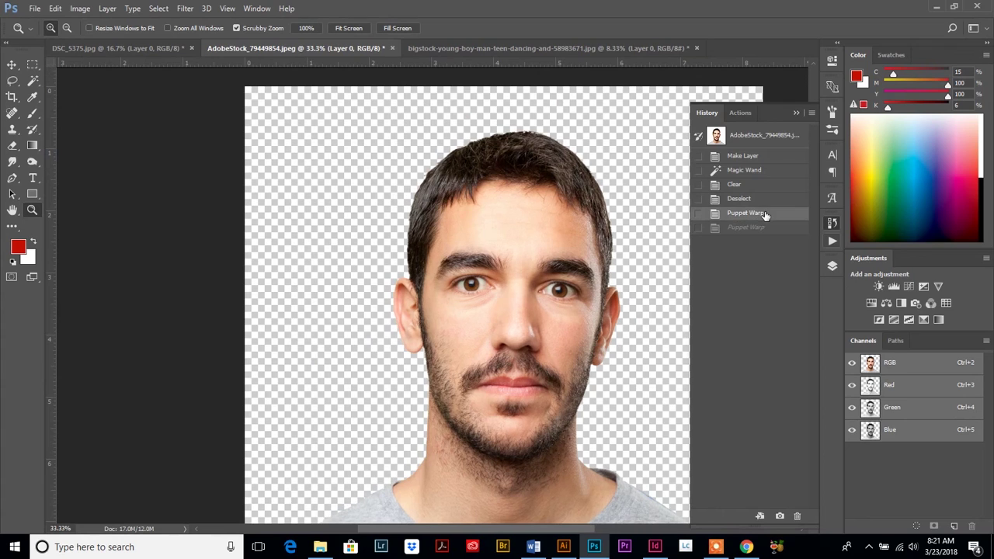
click(767, 231)
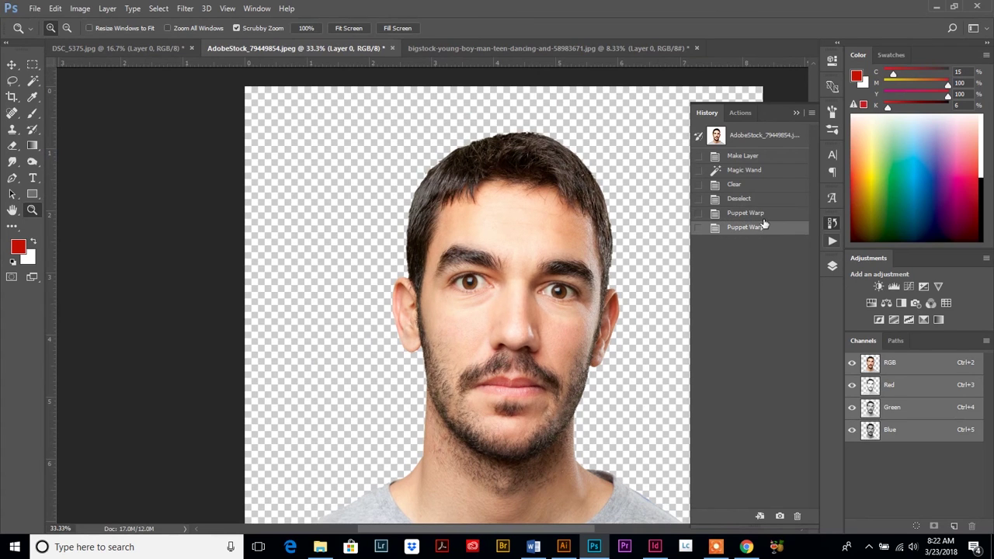
click(763, 215)
click(763, 229)
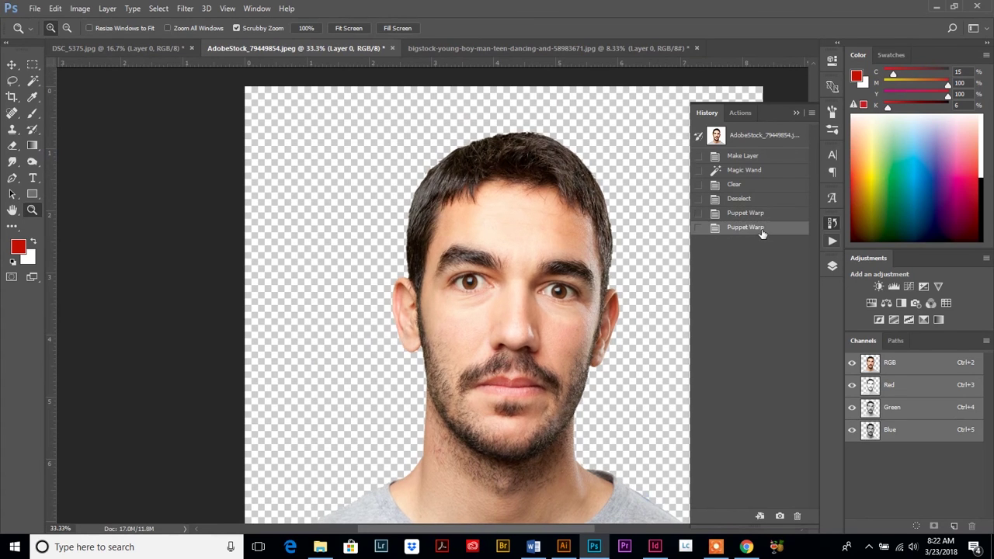